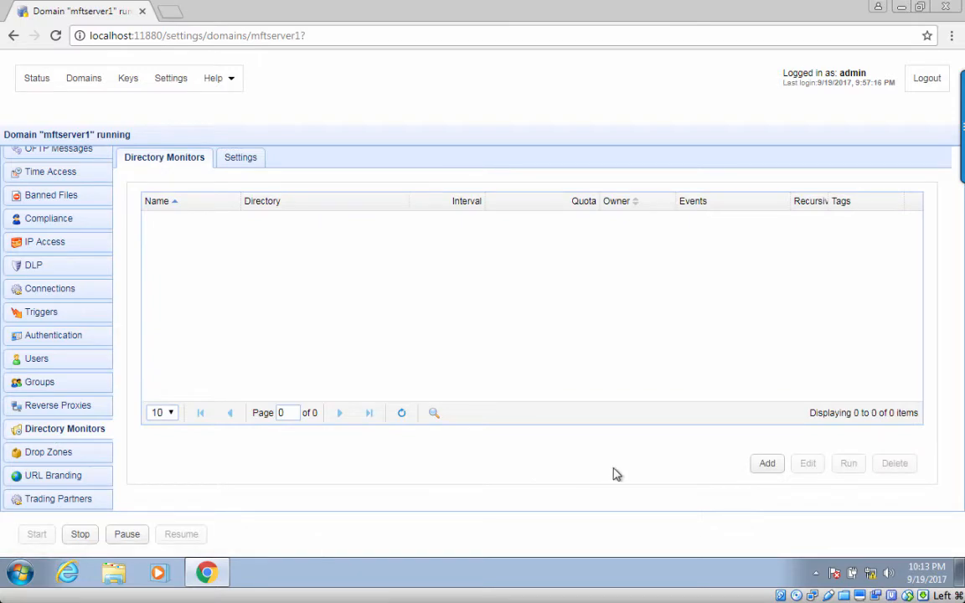
Create directory monitor 'AS2 uploads' on E:\forupload\forAS2upload and stop it monitoring file changes.
left_click(765, 466)
type("AS2 ")
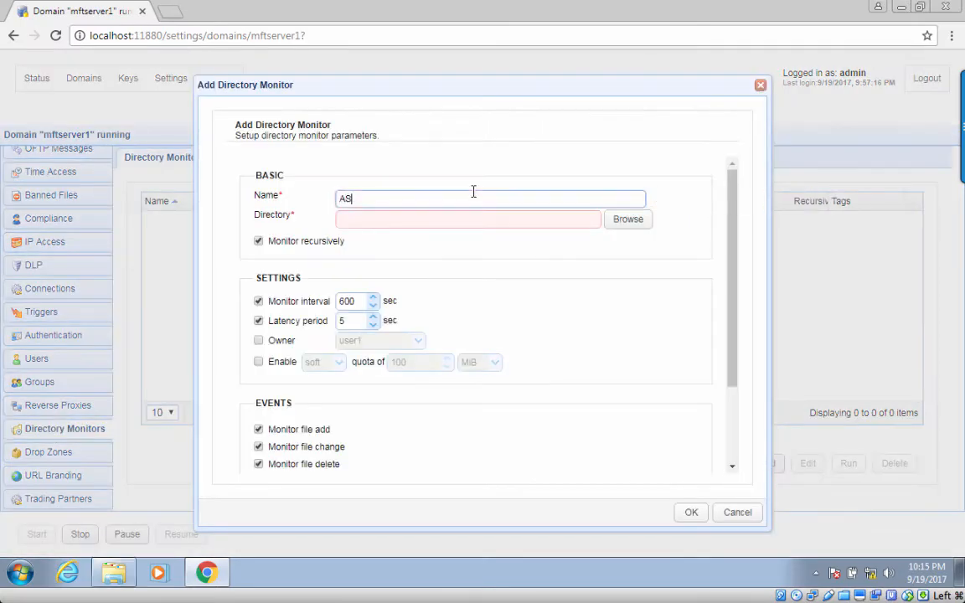
type("uploads")
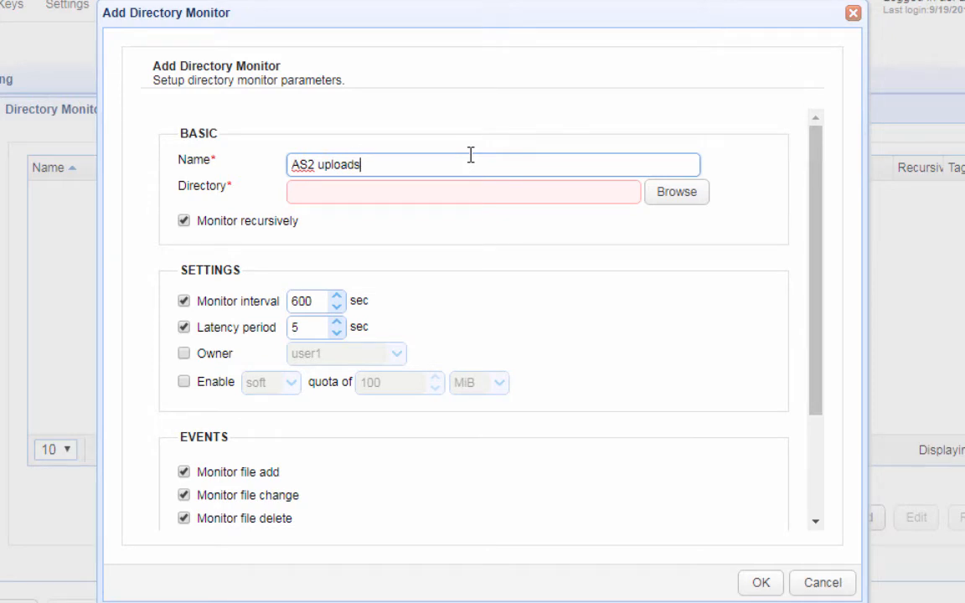
left_click(677, 206)
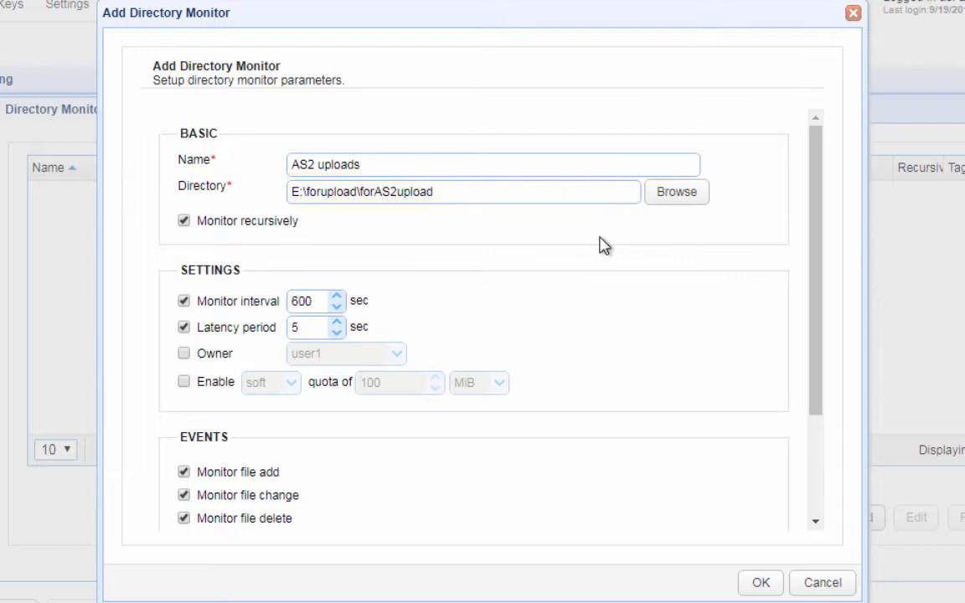
scroll(467, 425, "down", 3)
left_click(183, 395)
Stop the AS2 uploads monitor from watching file deletions, leaving only file additions.
left_click(183, 417)
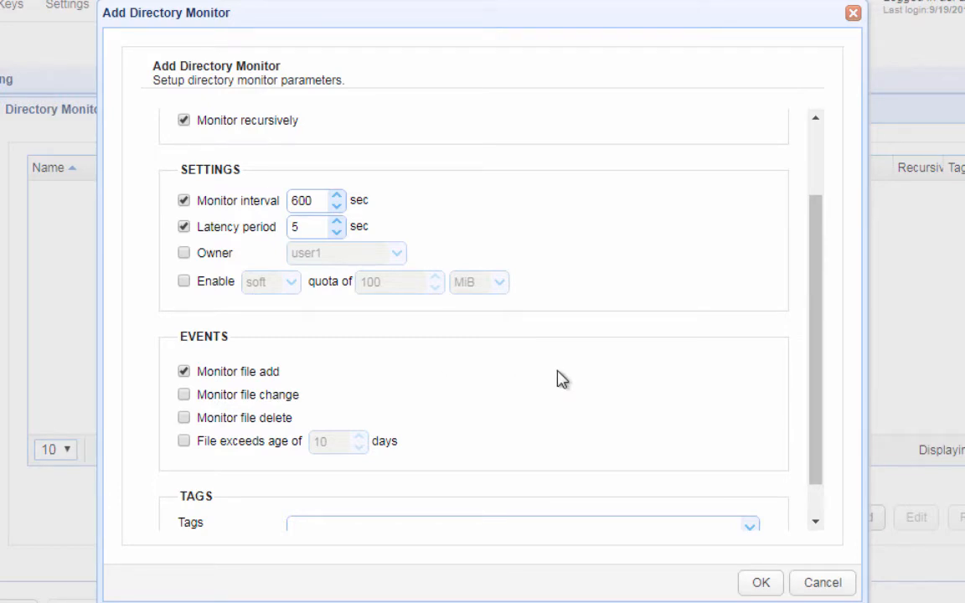
scroll(560, 379, "down", 1)
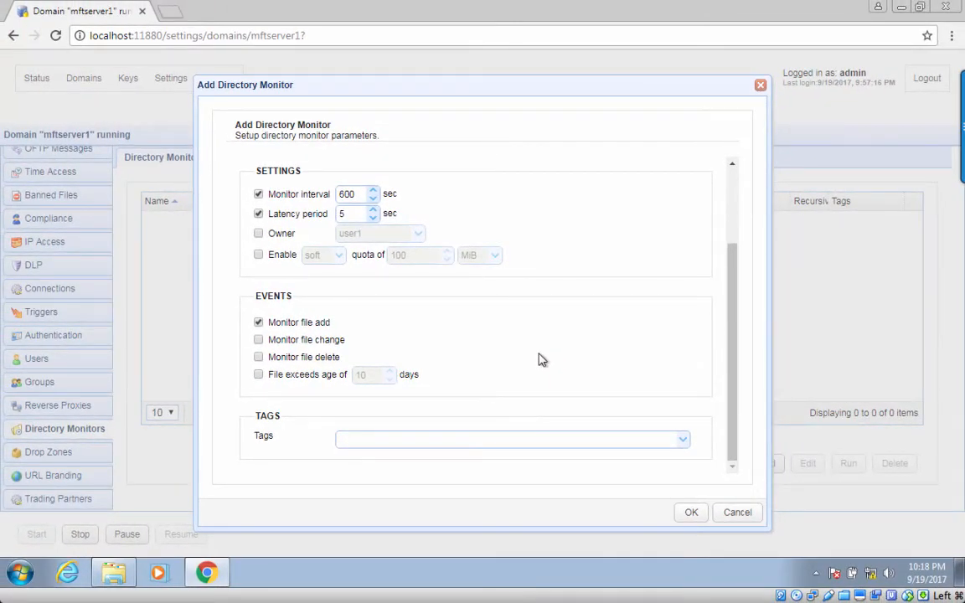
Save the AS2 uploads directory monitor and switch to the domain's Triggers page.
left_click(691, 513)
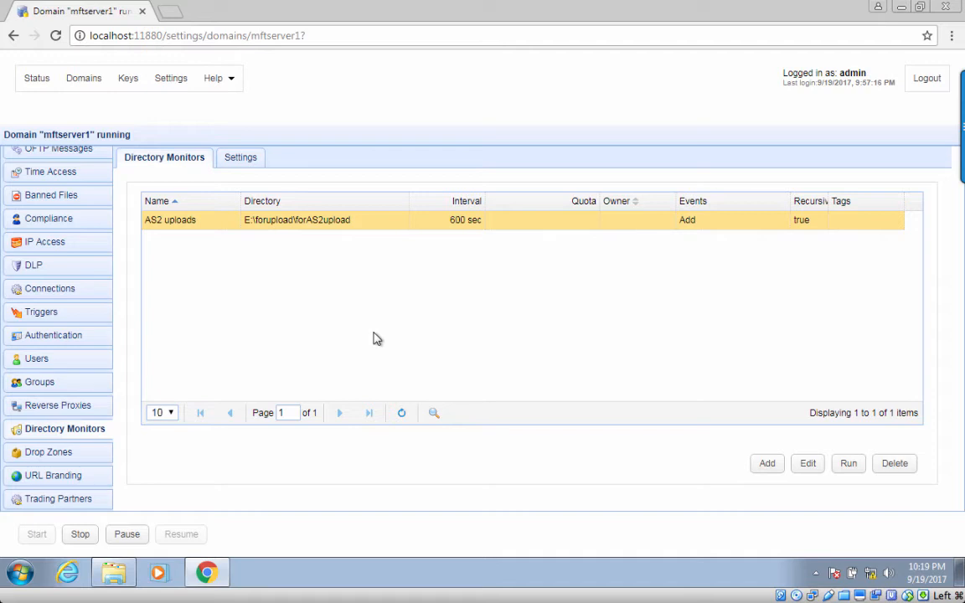
left_click(46, 323)
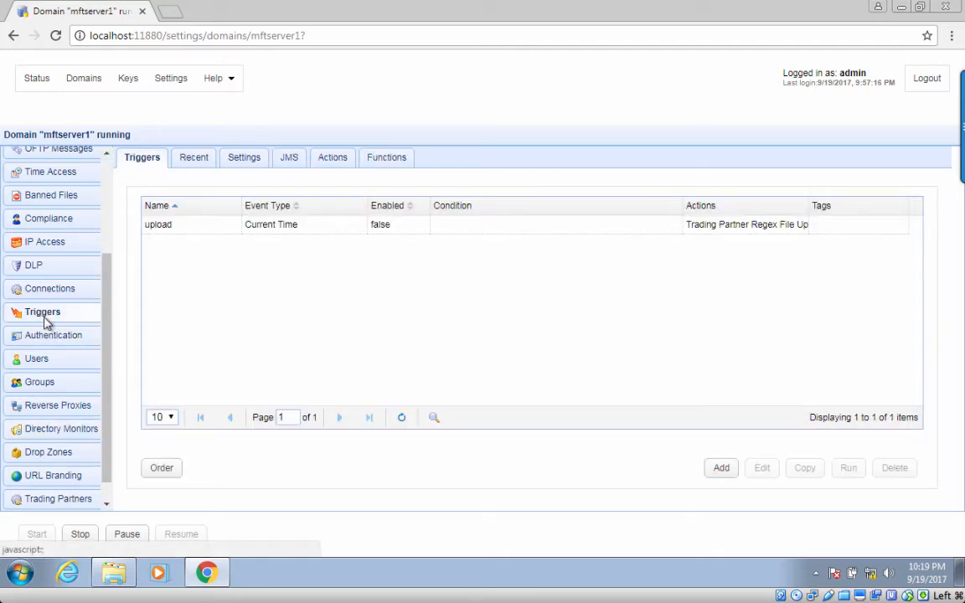
Add trigger 'AS2 File Transfer To MFT Server 2' with event type Directory Monitor File Added.
left_click(729, 469)
left_click(486, 231)
type("AS2 File Transfer")
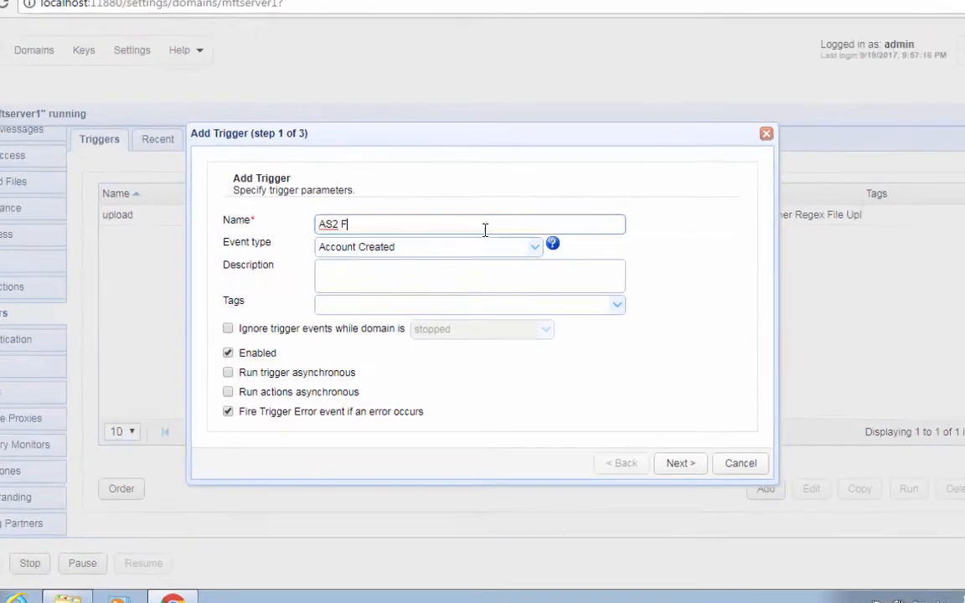
type(" To MFT Server 2")
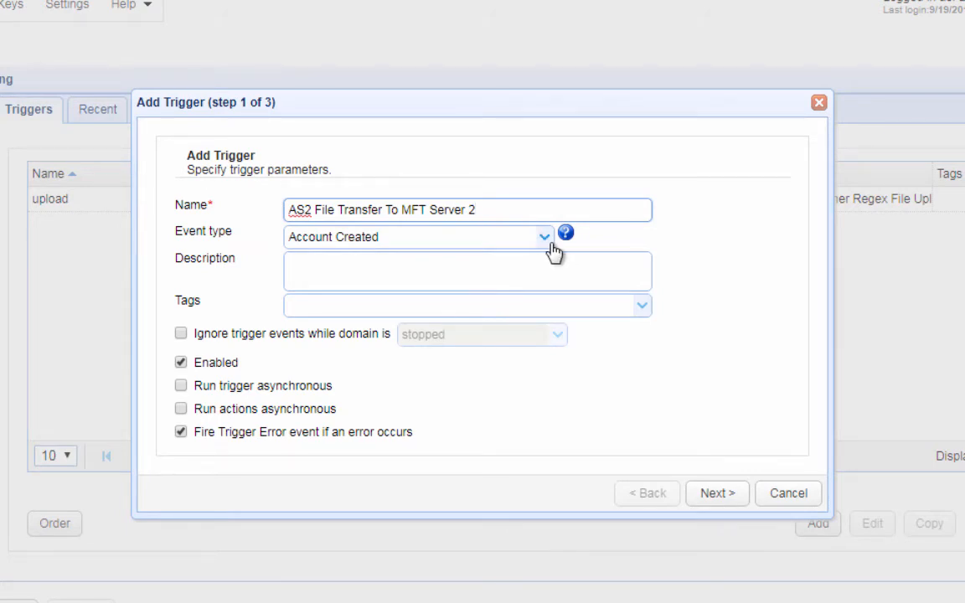
left_click(546, 243)
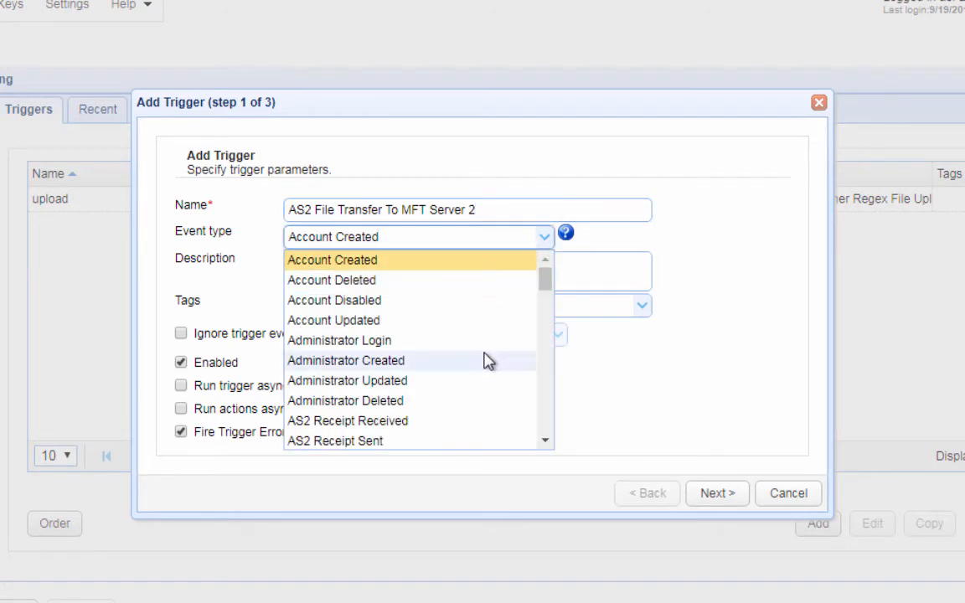
scroll(487, 360, "down", 2)
scroll(474, 362, "down", 2)
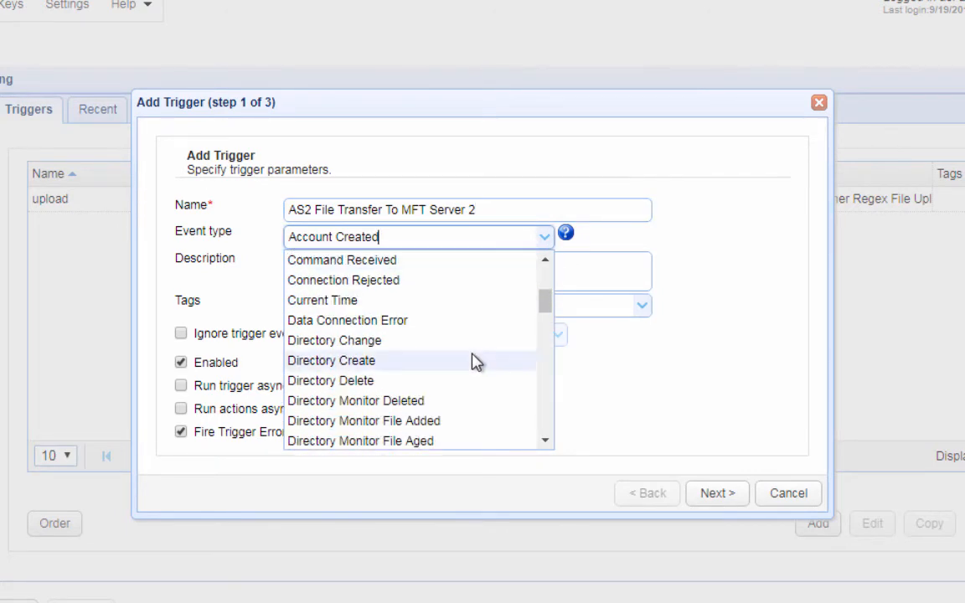
left_click(424, 427)
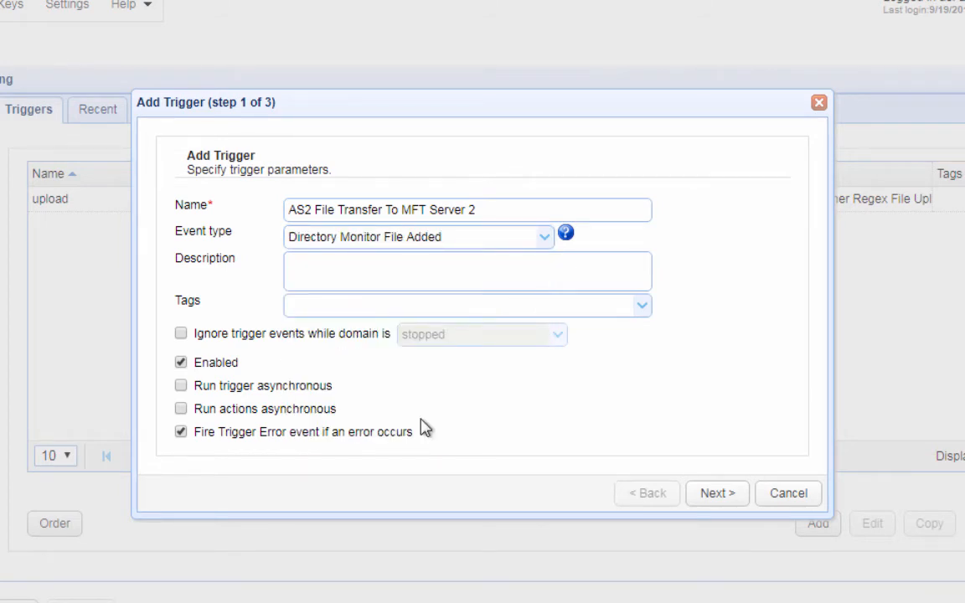
Give the trigger the condition MonitorName = "AS2 uploads" and continue to its actions.
left_click(712, 494)
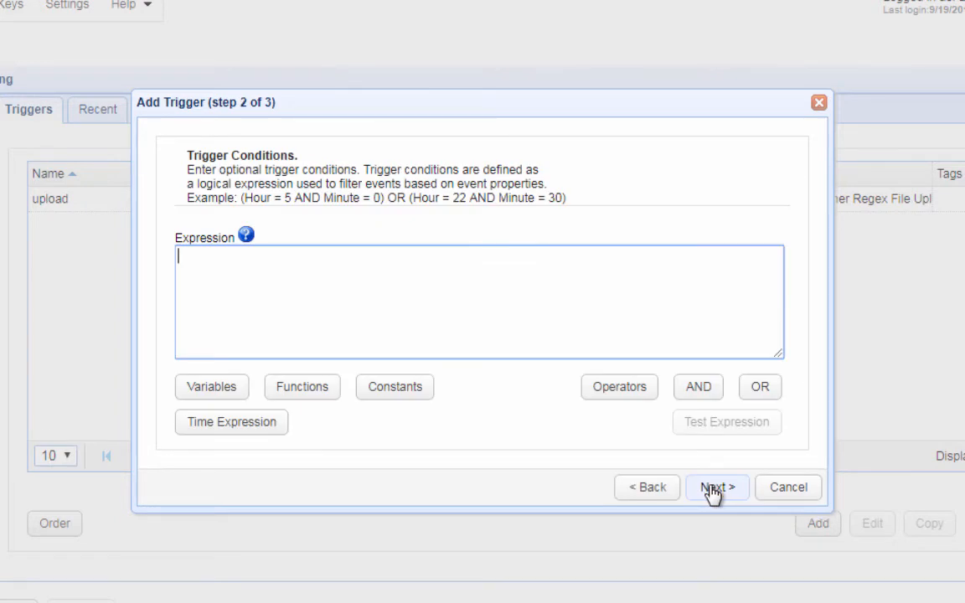
left_click(227, 393)
scroll(237, 517, "down", 2)
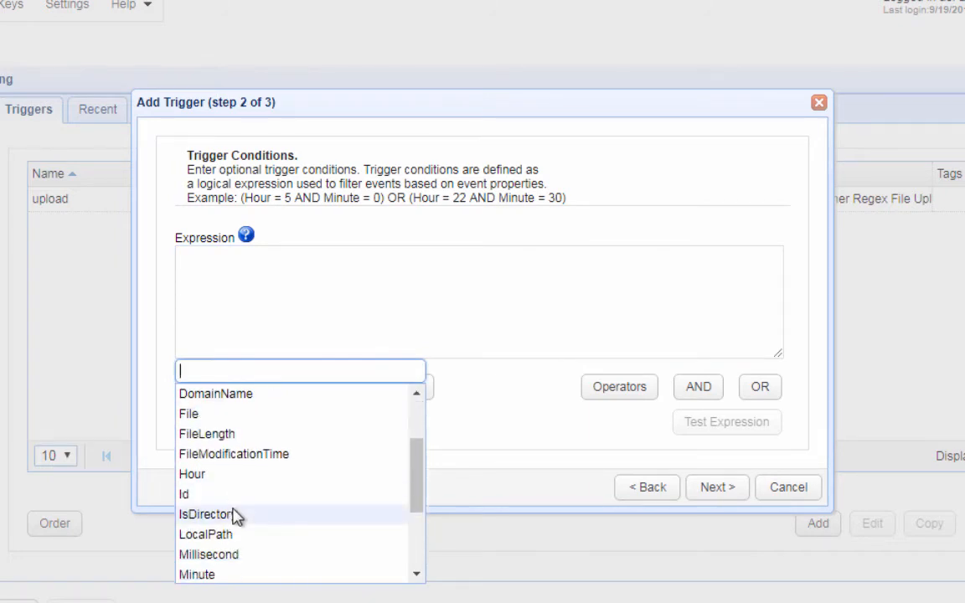
scroll(237, 517, "up", 2)
scroll(238, 517, "down", 2)
left_click(238, 495)
type("= \"")
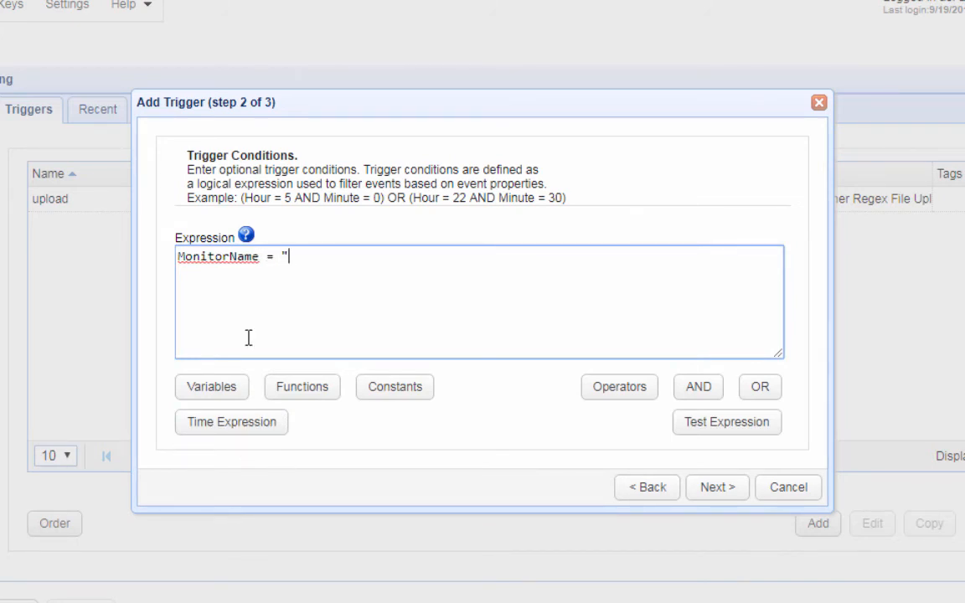
type("AS2 uploads\"")
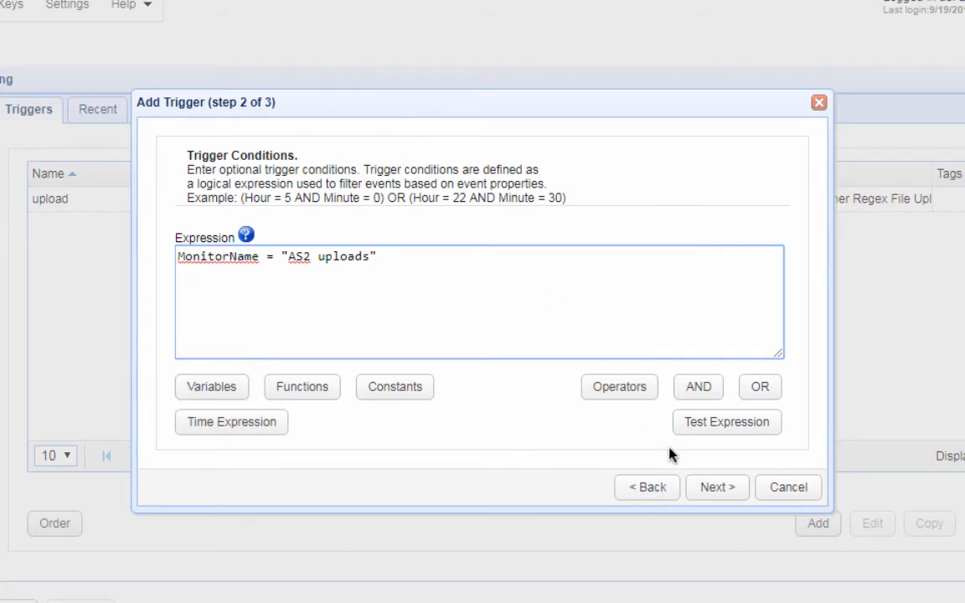
left_click(708, 488)
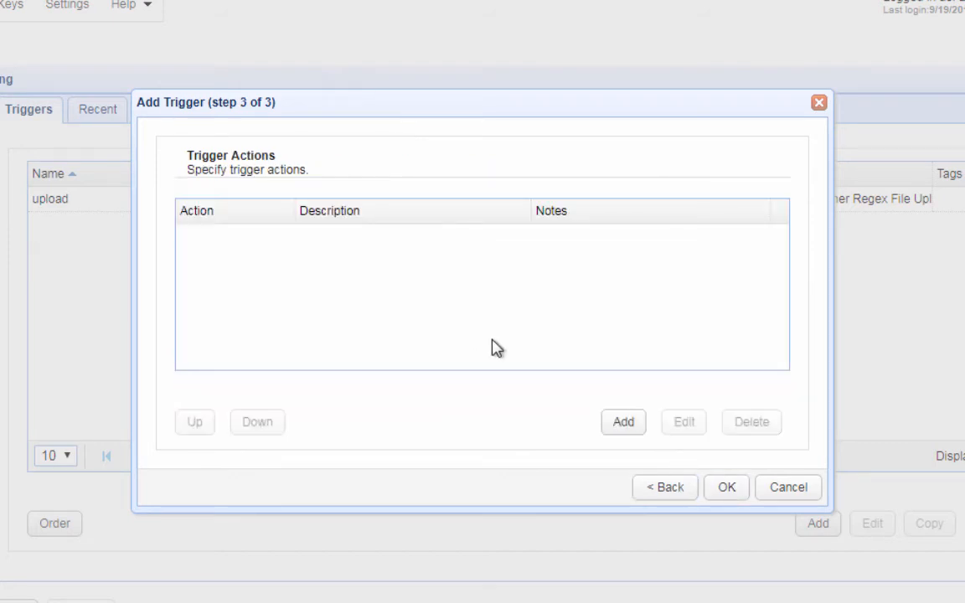
Add a Trading Partner File Upload action to the trigger.
left_click(610, 422)
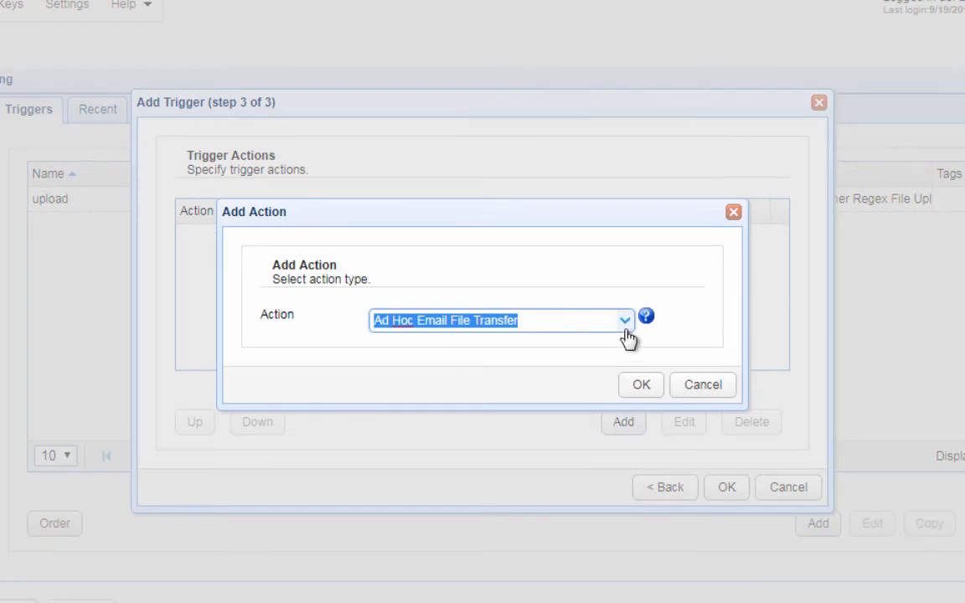
type("trad")
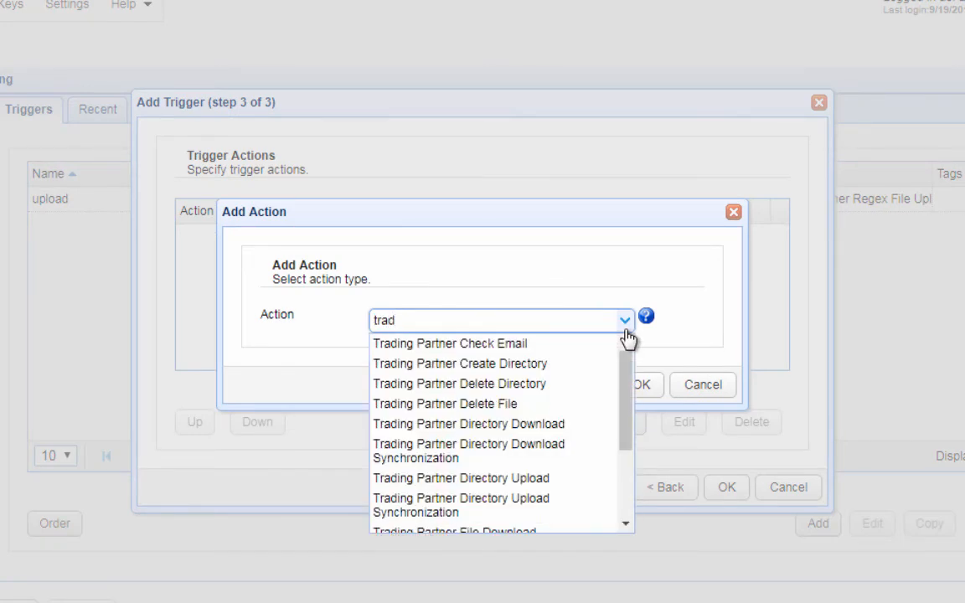
type("ing partner file")
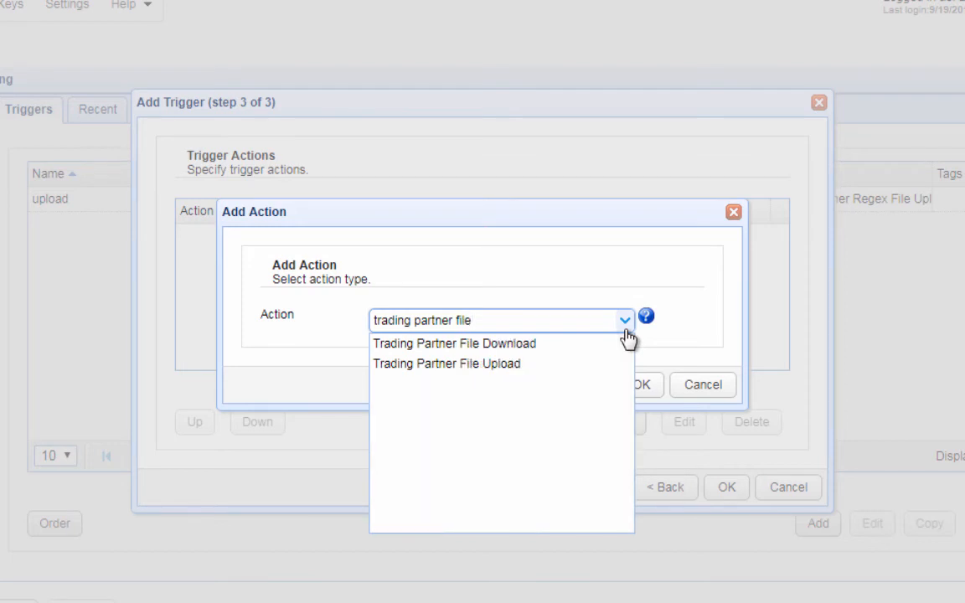
left_click(499, 364)
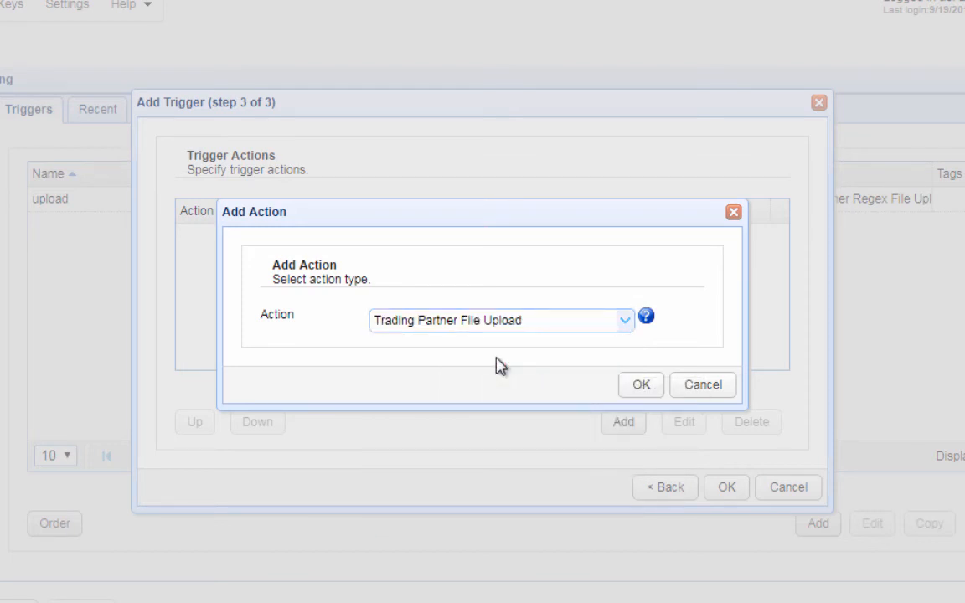
left_click(637, 387)
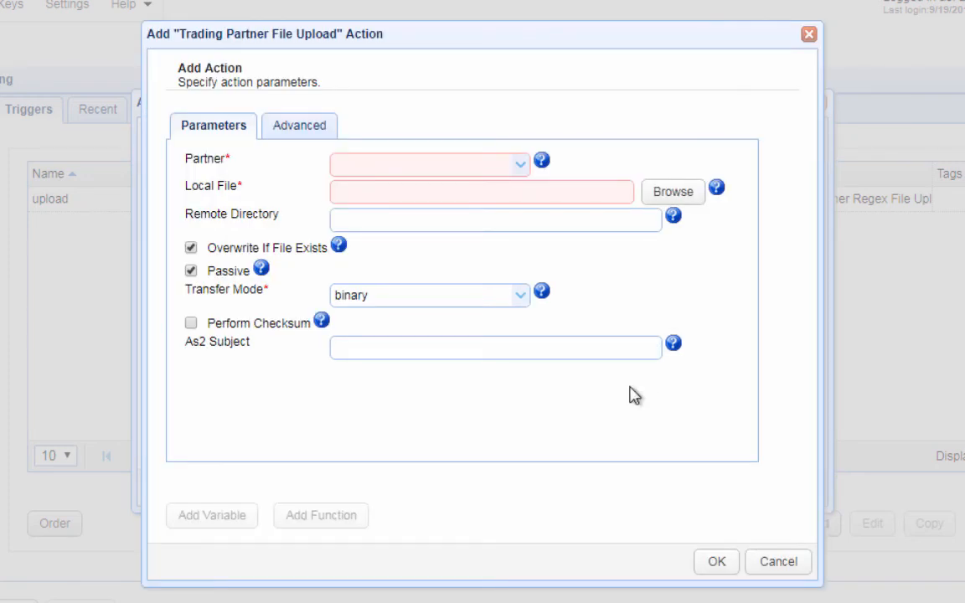
Upload local file %File% to partner 'AS2 on MFT Server2', then save the trigger.
left_click(523, 166)
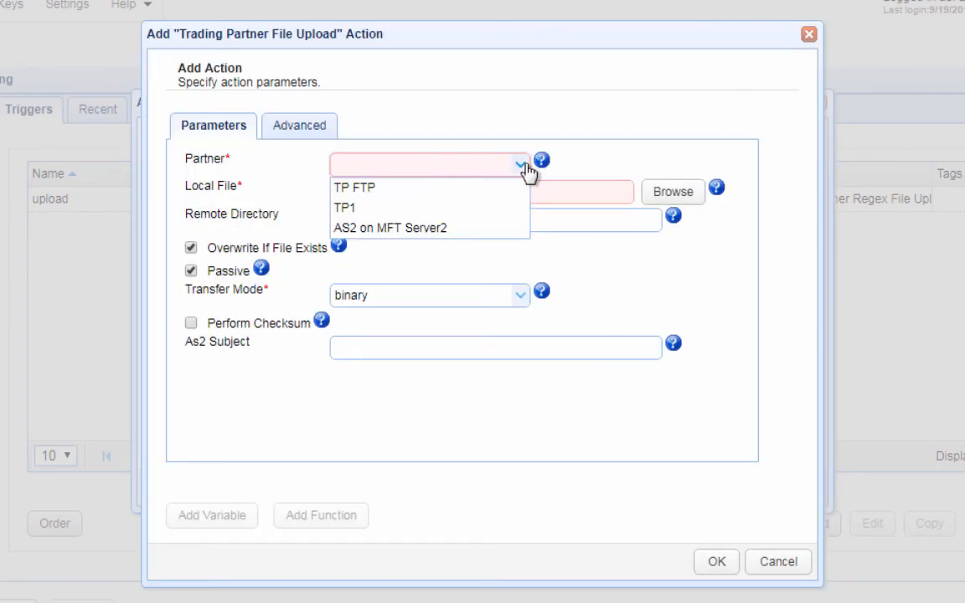
left_click(459, 229)
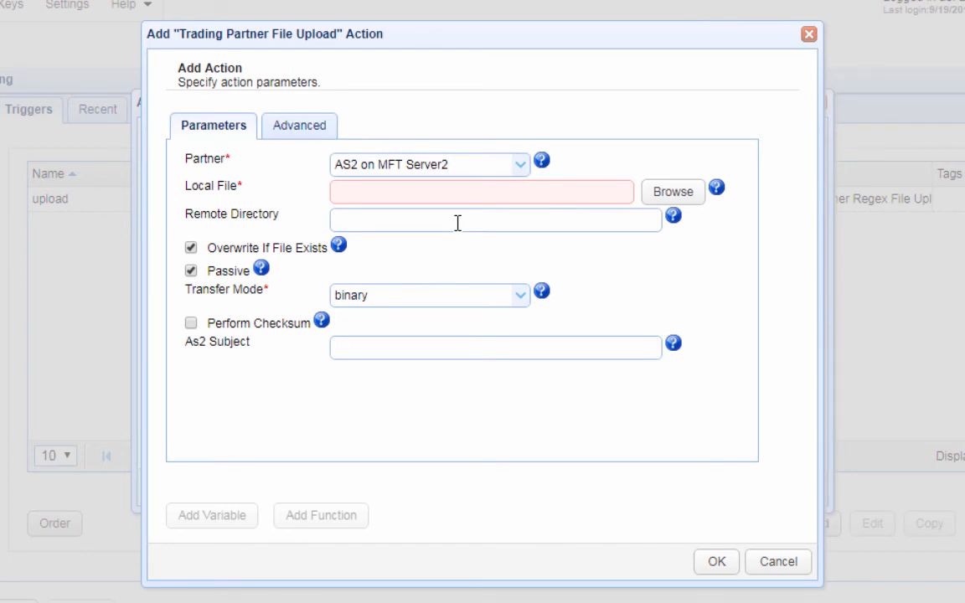
left_click(457, 201)
type("%File%")
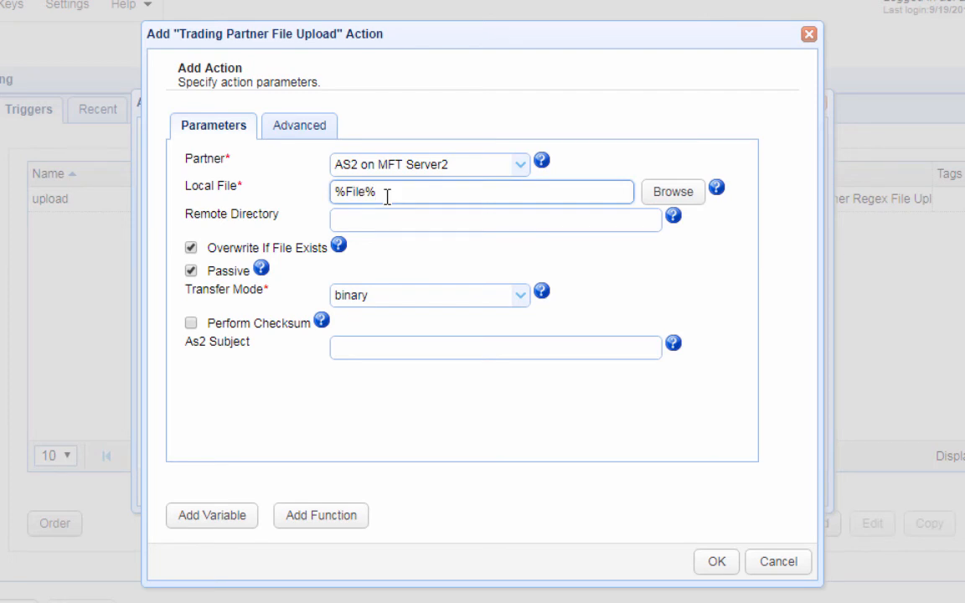
left_click_drag(387, 195, 306, 206)
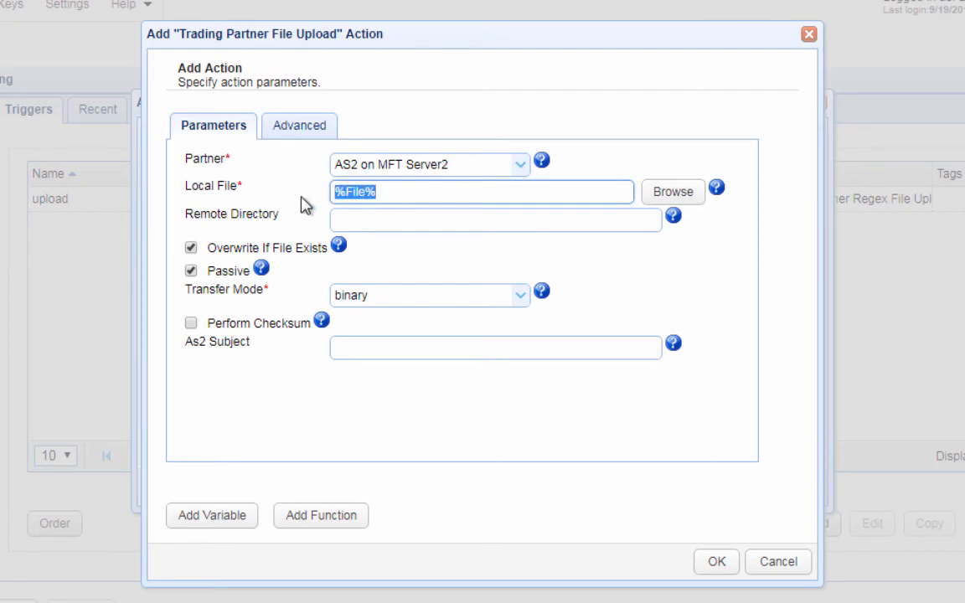
key("BackSpace")
left_click(222, 518)
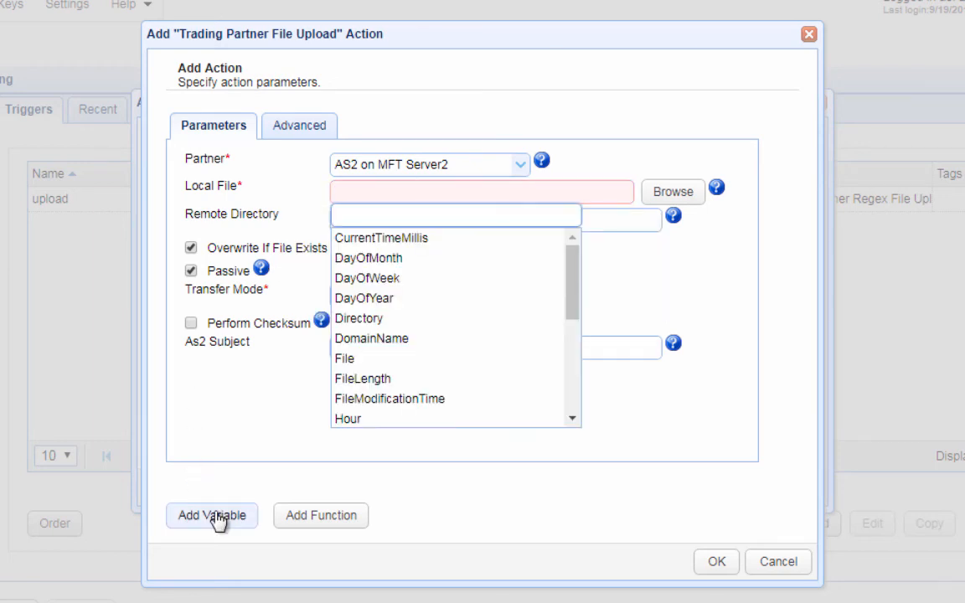
left_click(350, 361)
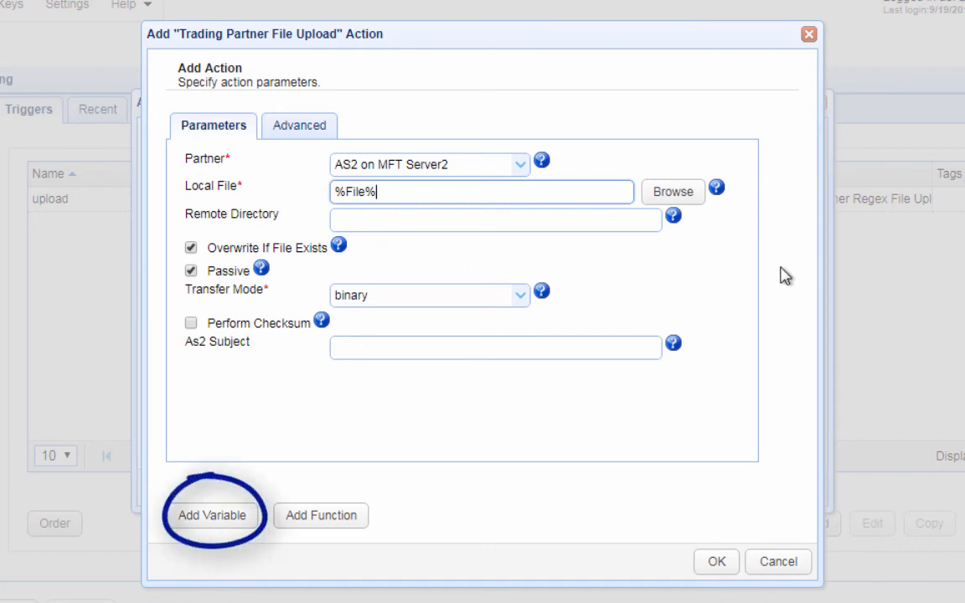
left_click(715, 563)
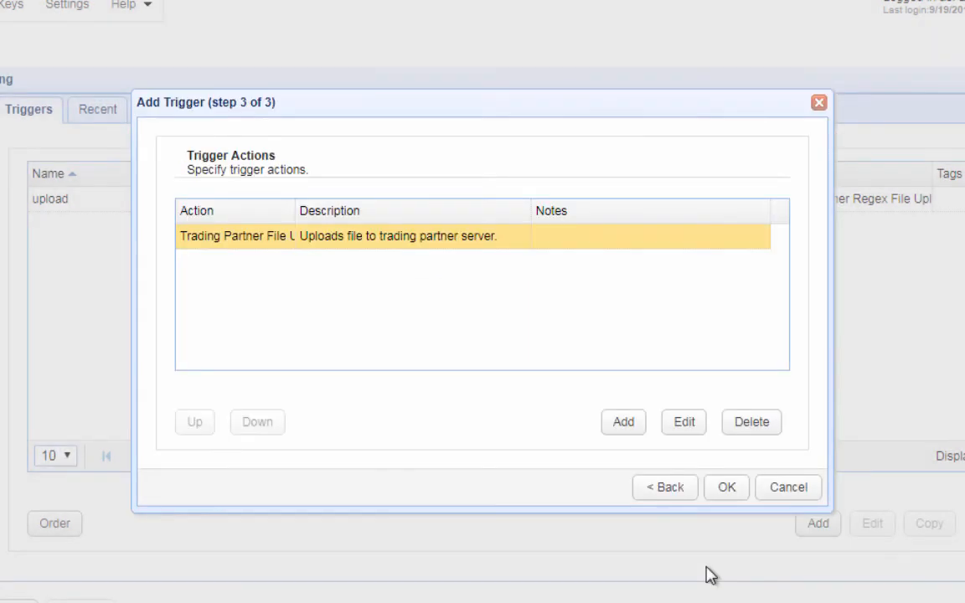
left_click(724, 490)
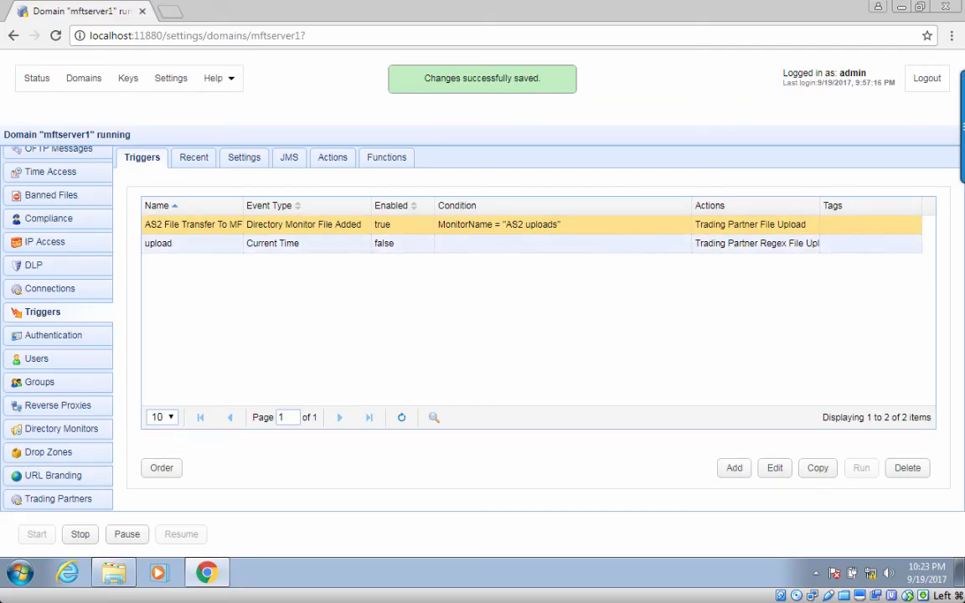